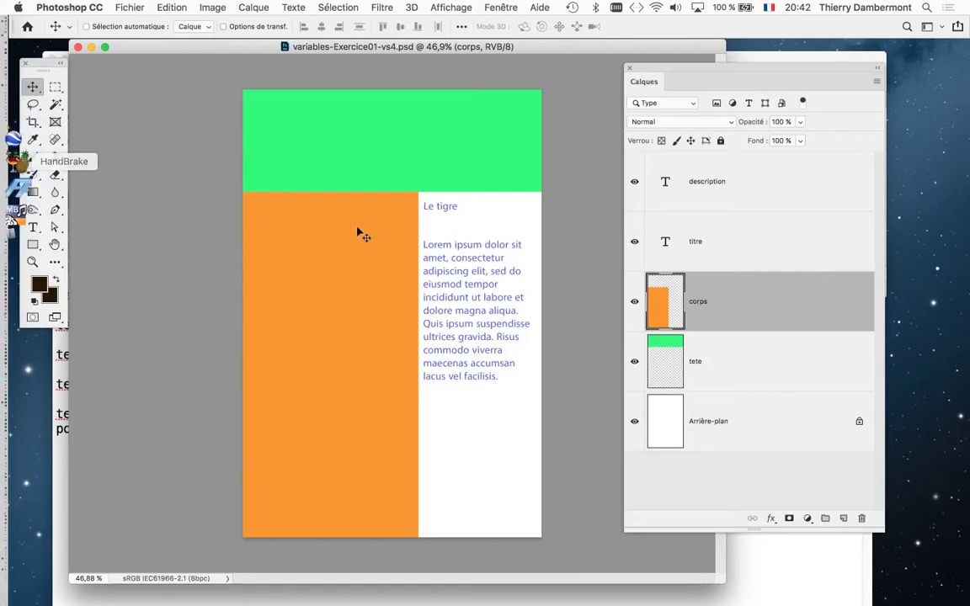
Step: Create a new blank TextEdit document with 18-point text to the right of the CSV data
key("super+Tab")
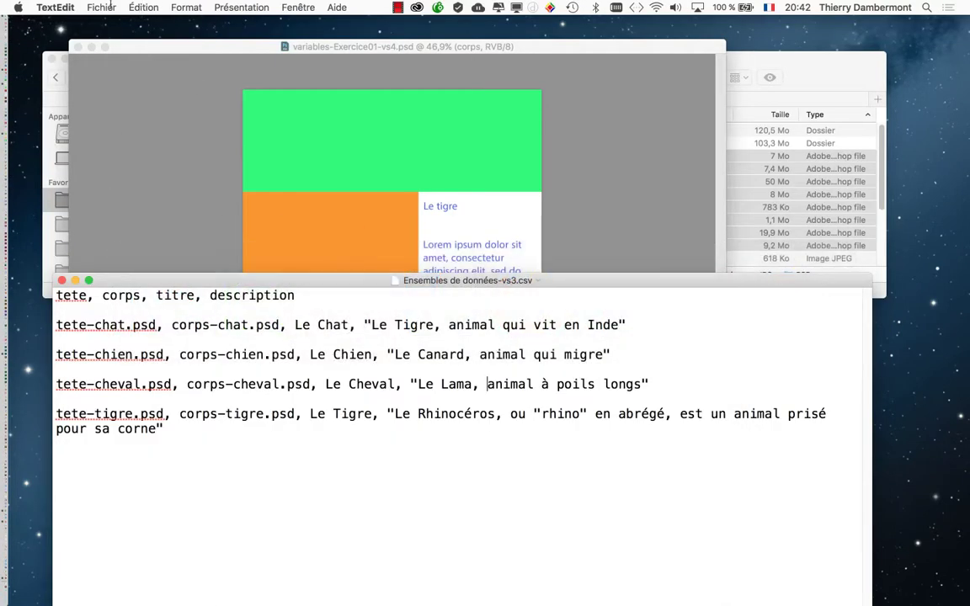
left_click(101, 8)
left_click(102, 26)
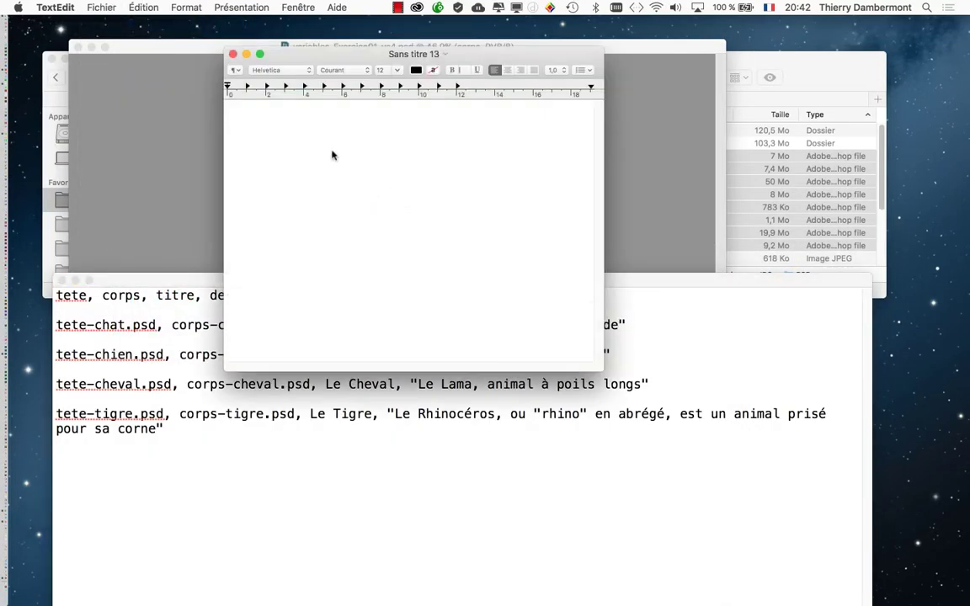
left_click_drag(324, 60, 617, 69)
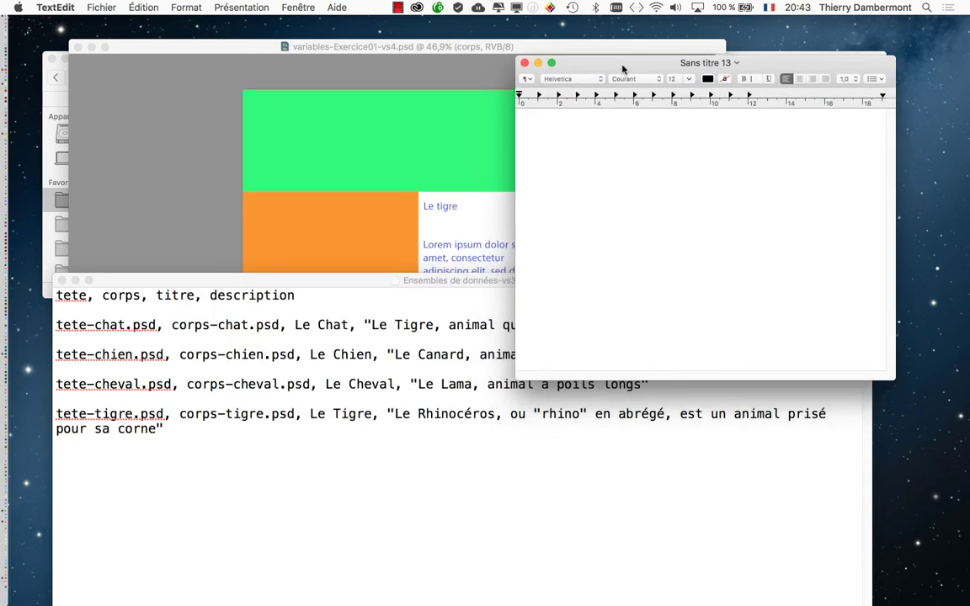
key("super+plus")
key("super+plus")
key("super+plus")
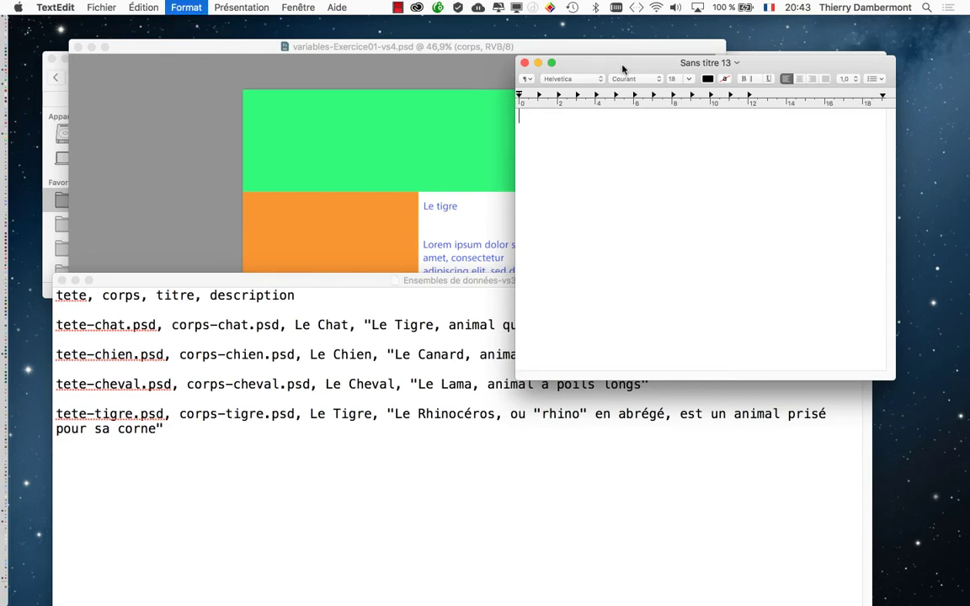
key("super+Tab")
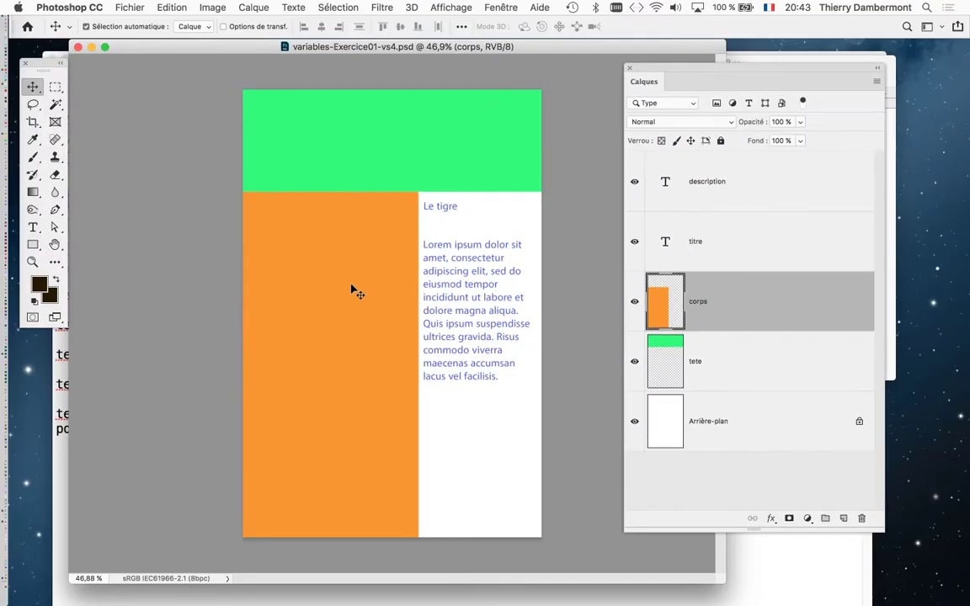
Step: Select the tete layer and toggle its transform handles on and off
left_click(759, 354)
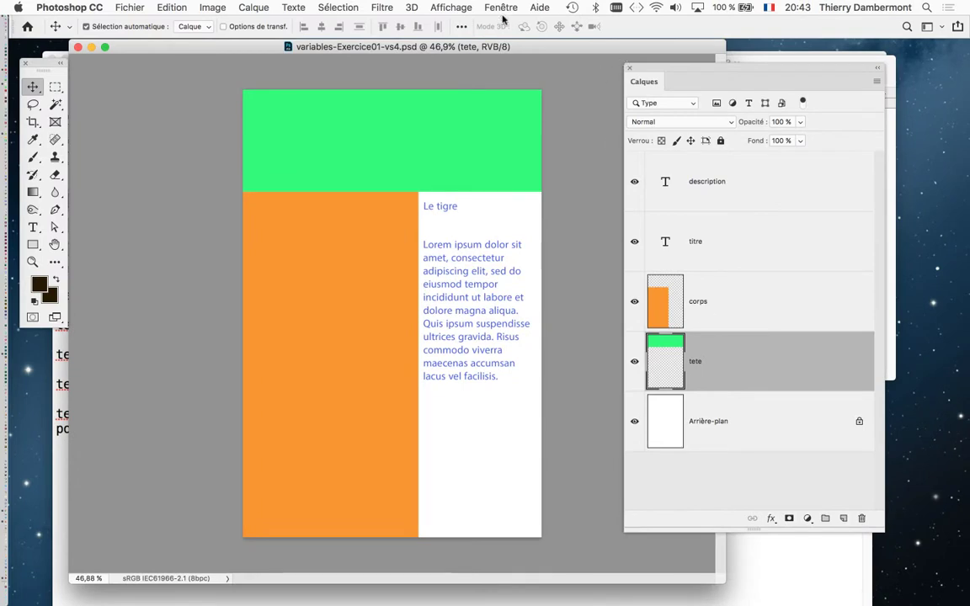
left_click(502, 7)
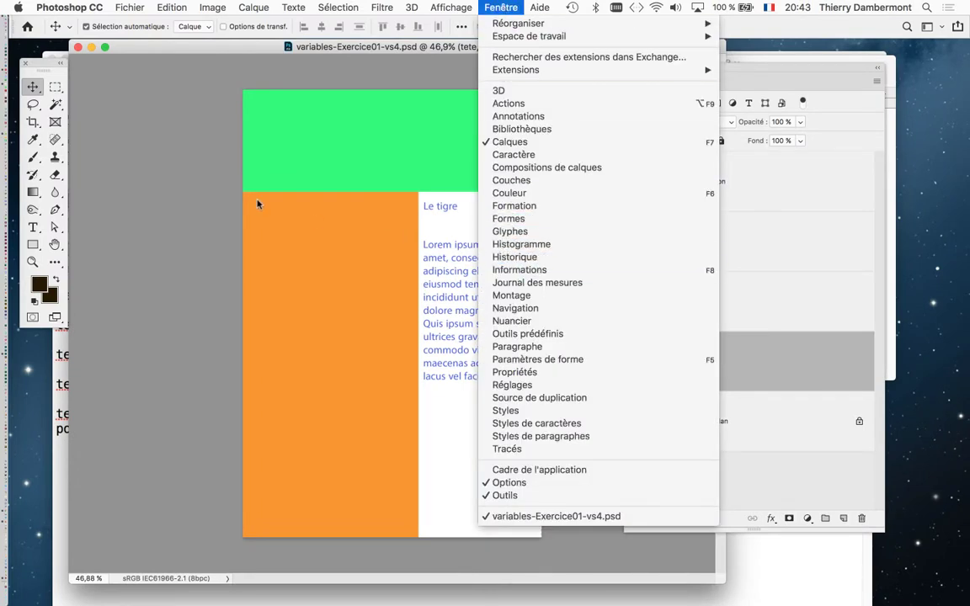
left_click(169, 159)
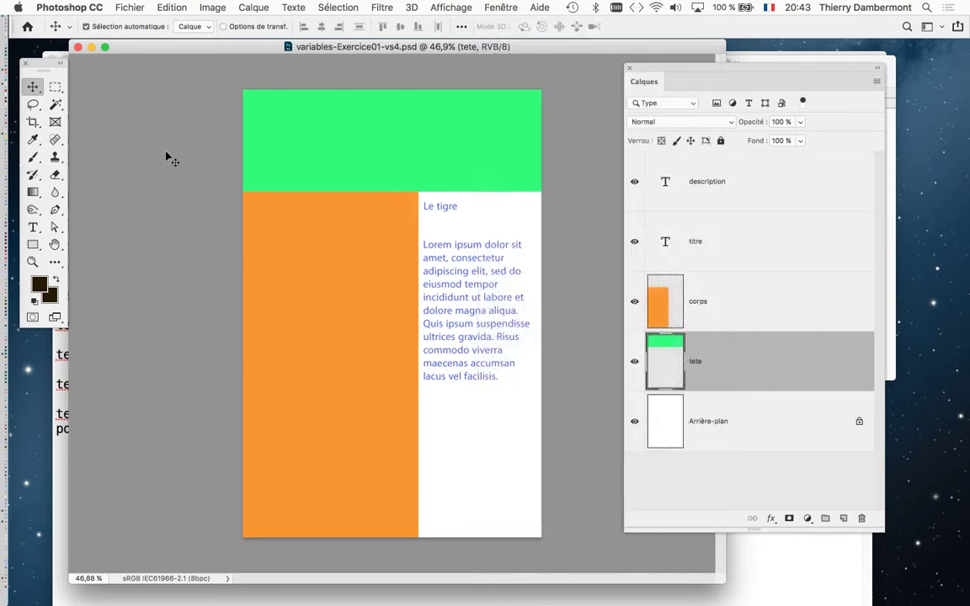
left_click(238, 27)
left_click(238, 27)
left_click(237, 28)
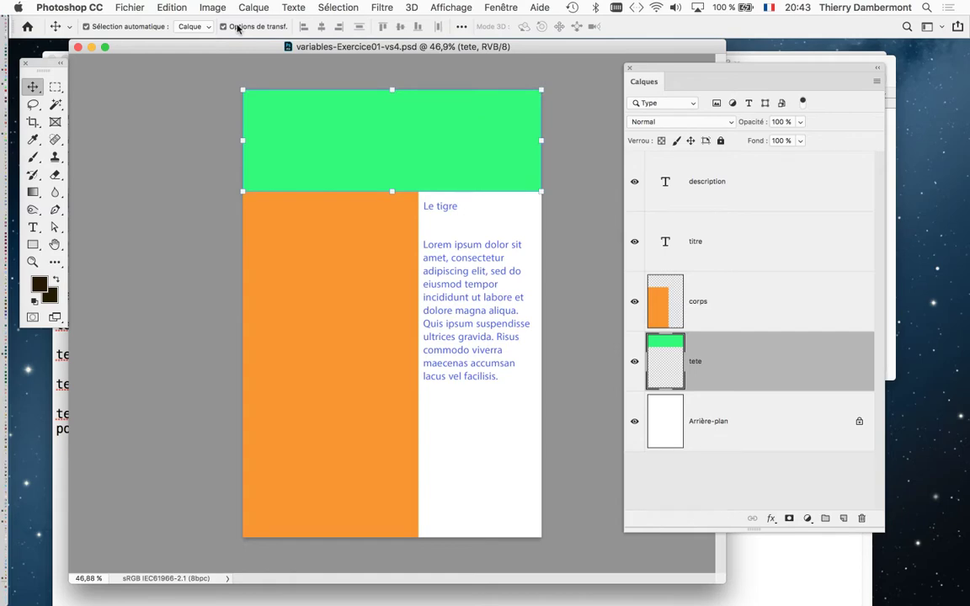
left_click(237, 28)
Step: Show the Informations panel and place it beside the canvas
left_click(498, 7)
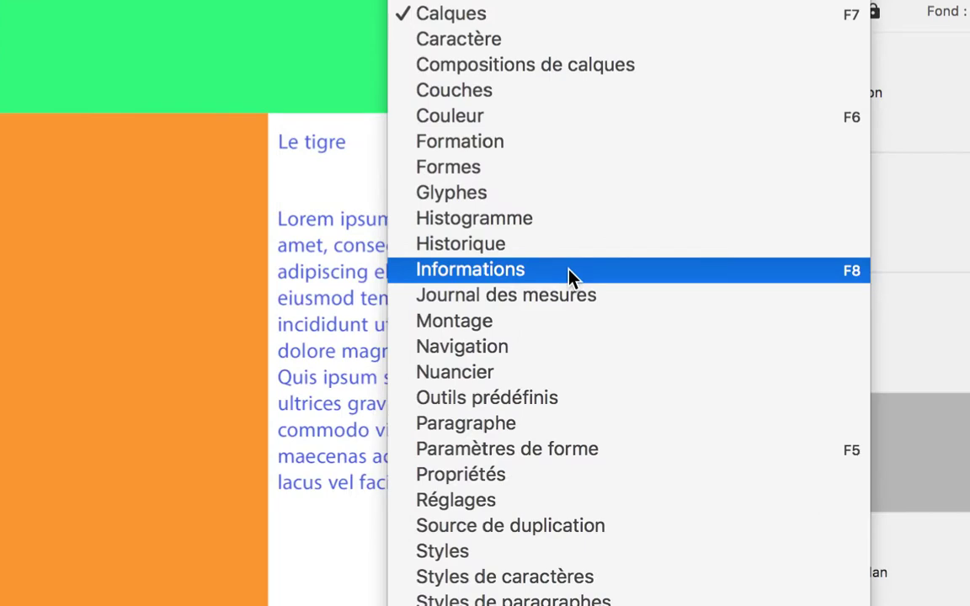
left_click(569, 274)
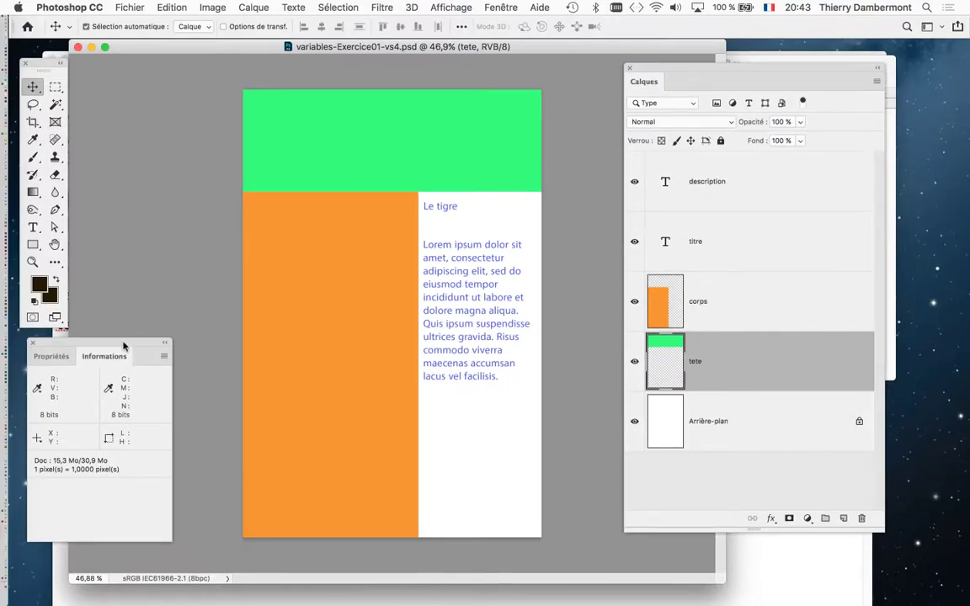
mouse_move(124, 342)
left_mouse_down()
mouse_move(238, 118)
mouse_move(194, 135)
left_mouse_up()
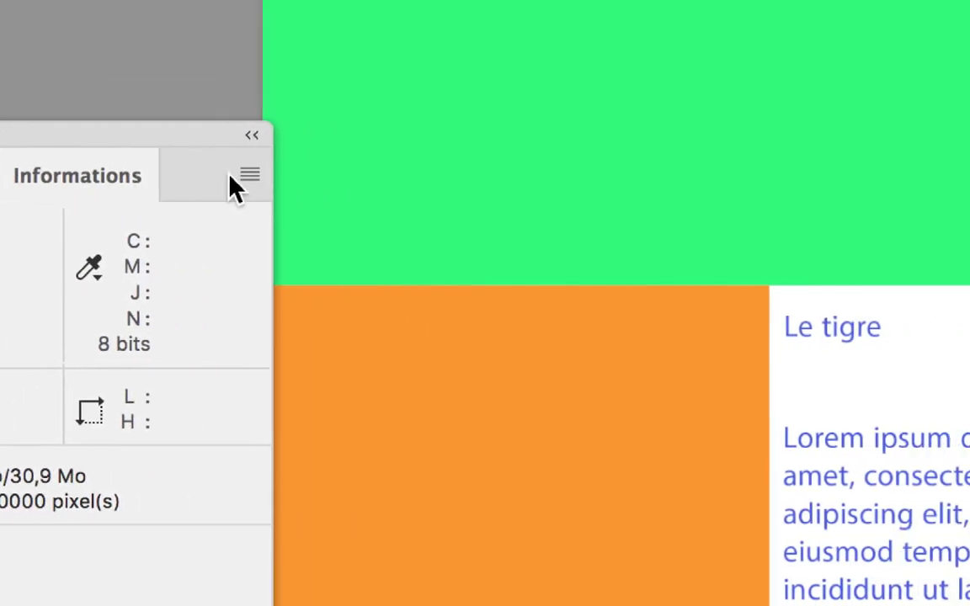
Step: Set the Informations panel's mouse coordinate unit to Pixels in its panel options
left_click(425, 186)
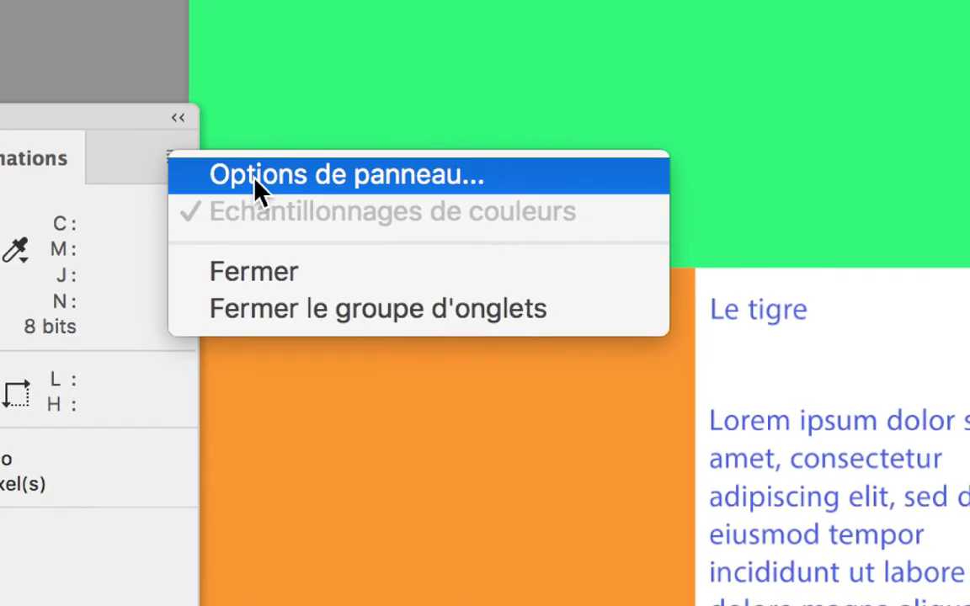
left_click(252, 181)
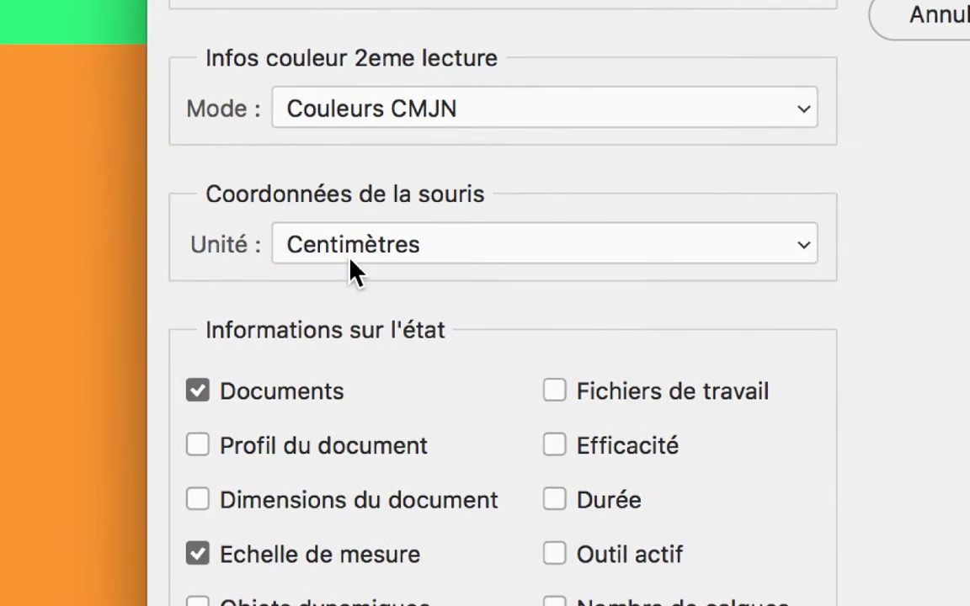
left_click(347, 257)
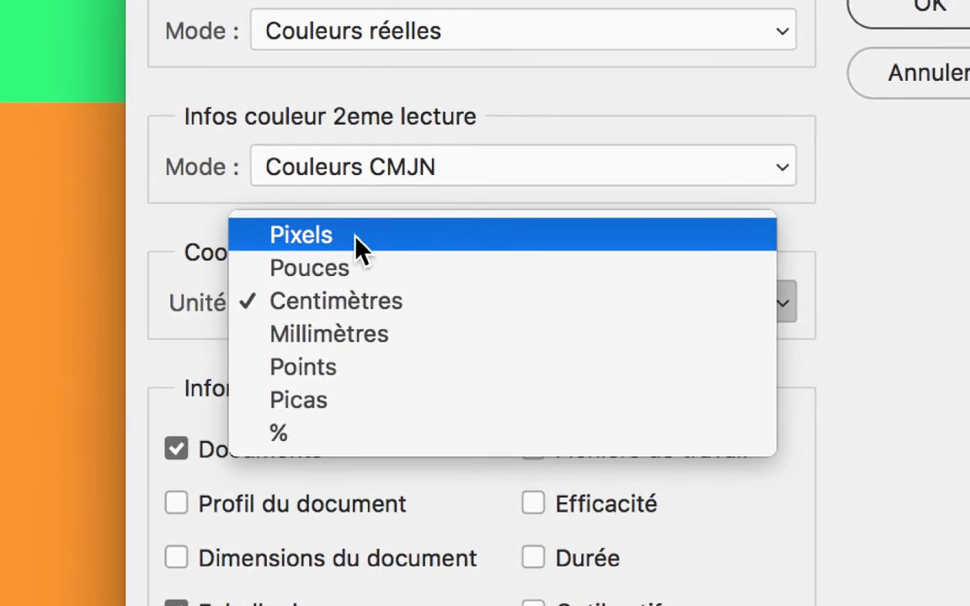
left_click(354, 257)
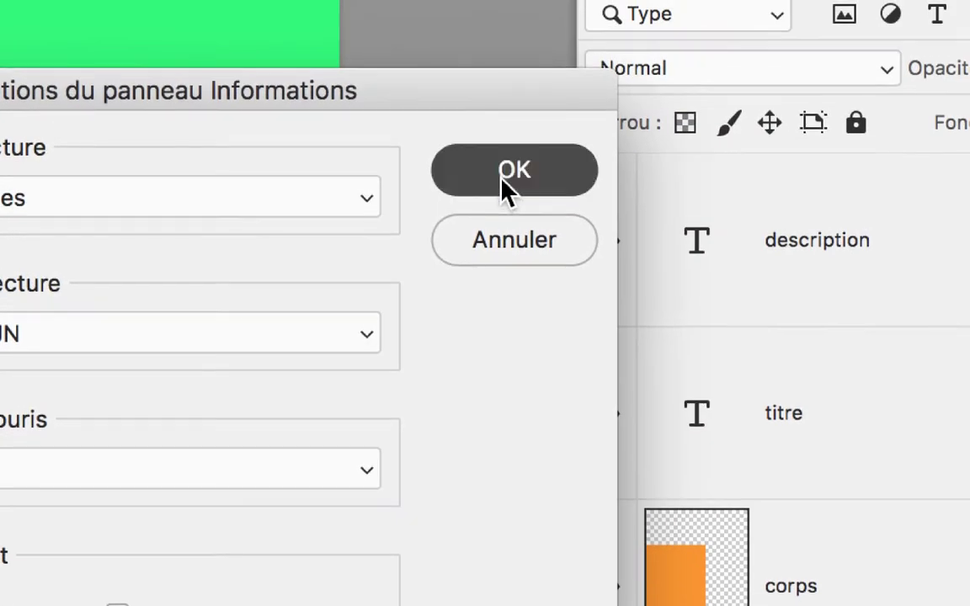
left_click(502, 180)
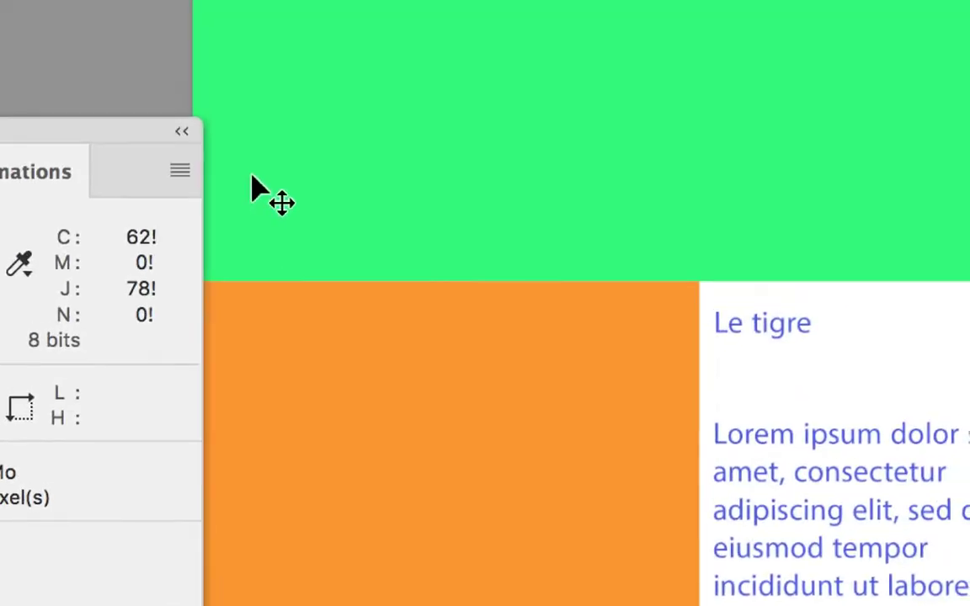
left_click(232, 173)
left_click(286, 187)
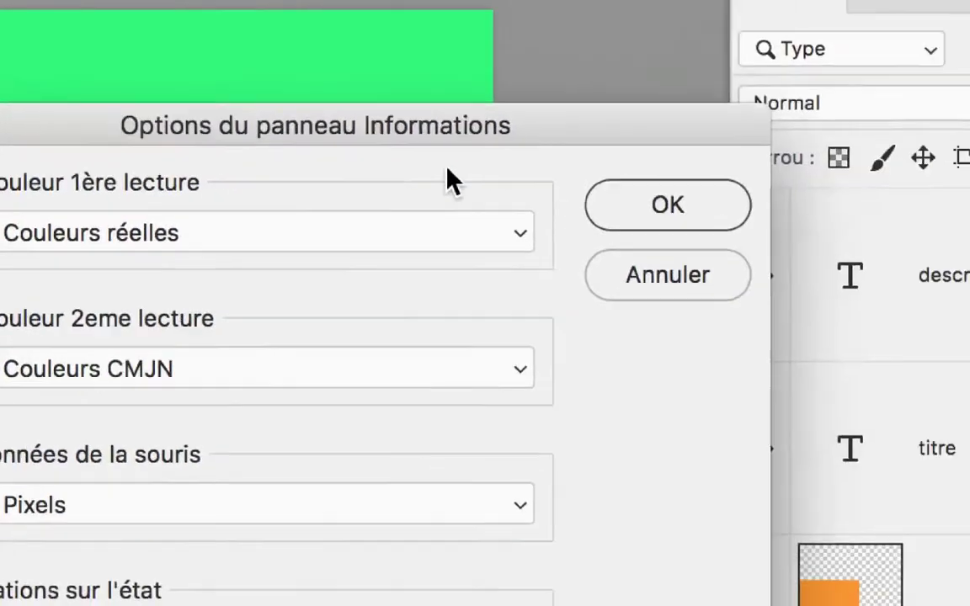
left_click(959, 216)
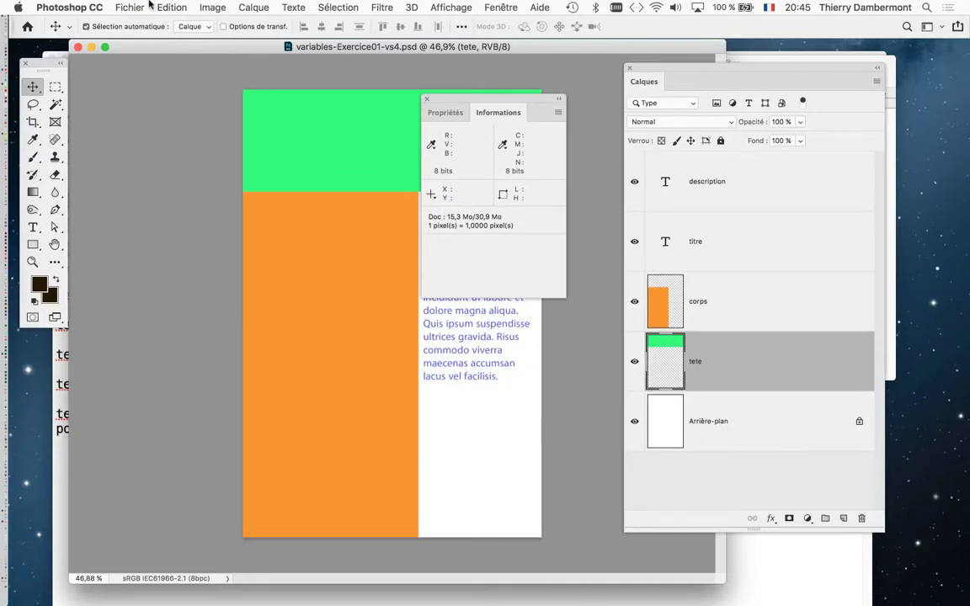
Step: In Color Settings, set the CMJN working space to Coated FOGRA39 (ISO 12647-2:2004)
left_click(172, 7)
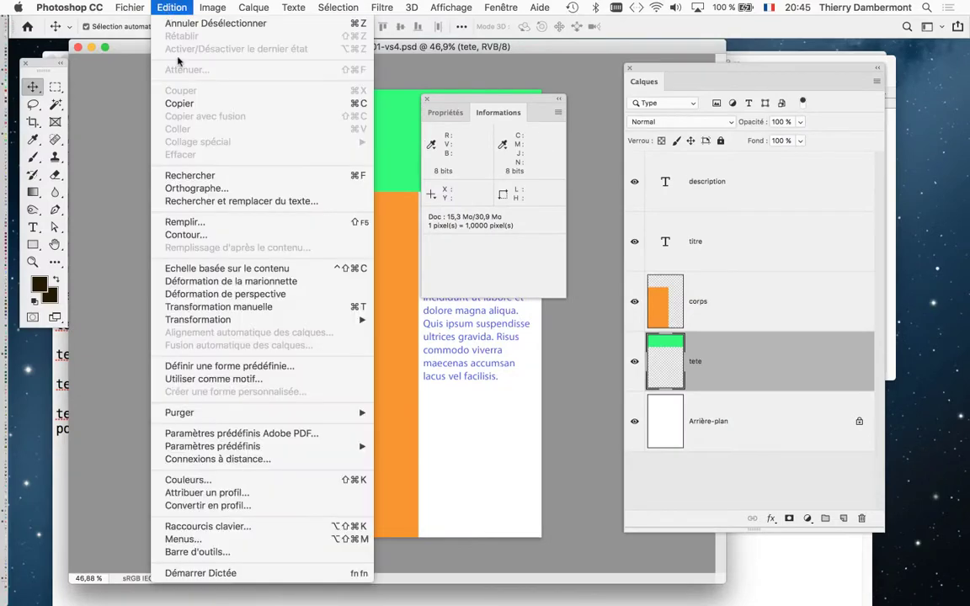
left_click(260, 486)
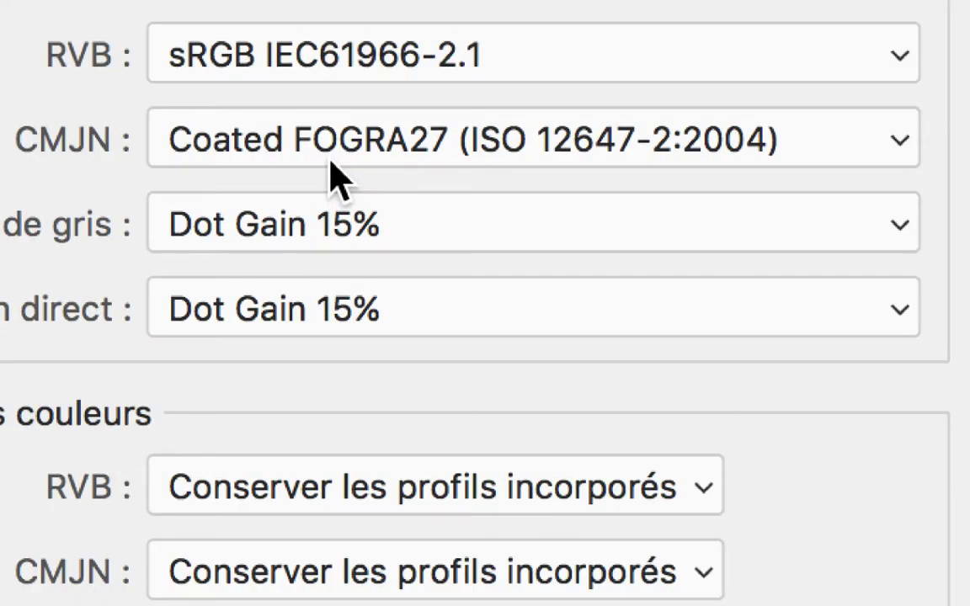
left_click(337, 177)
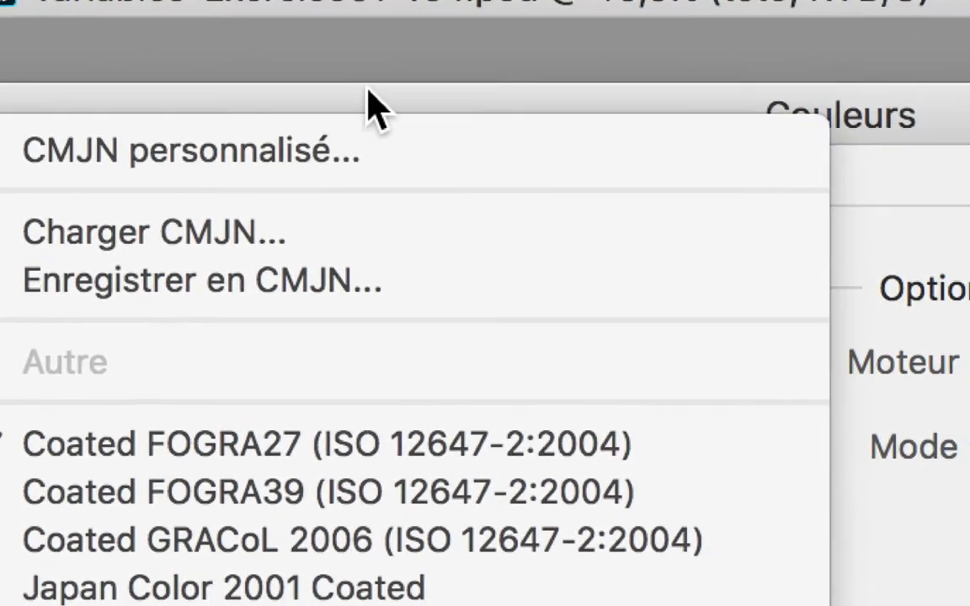
left_click(395, 84)
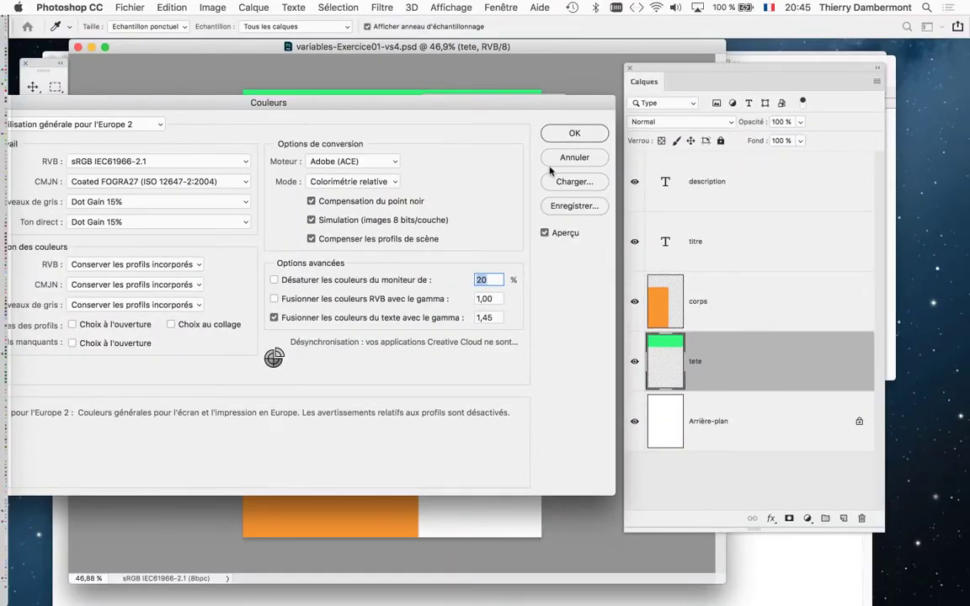
left_click(569, 158)
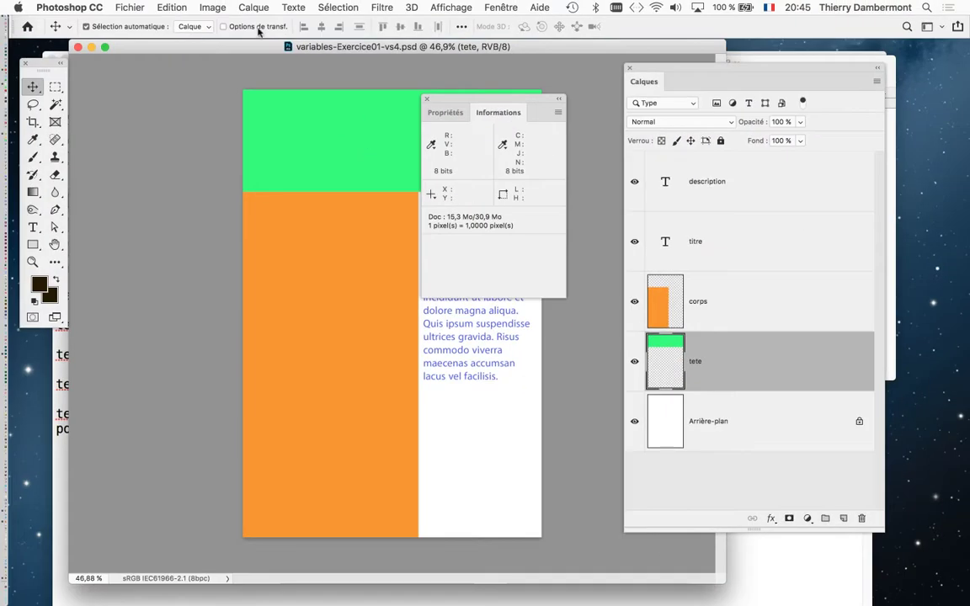
left_click(172, 7)
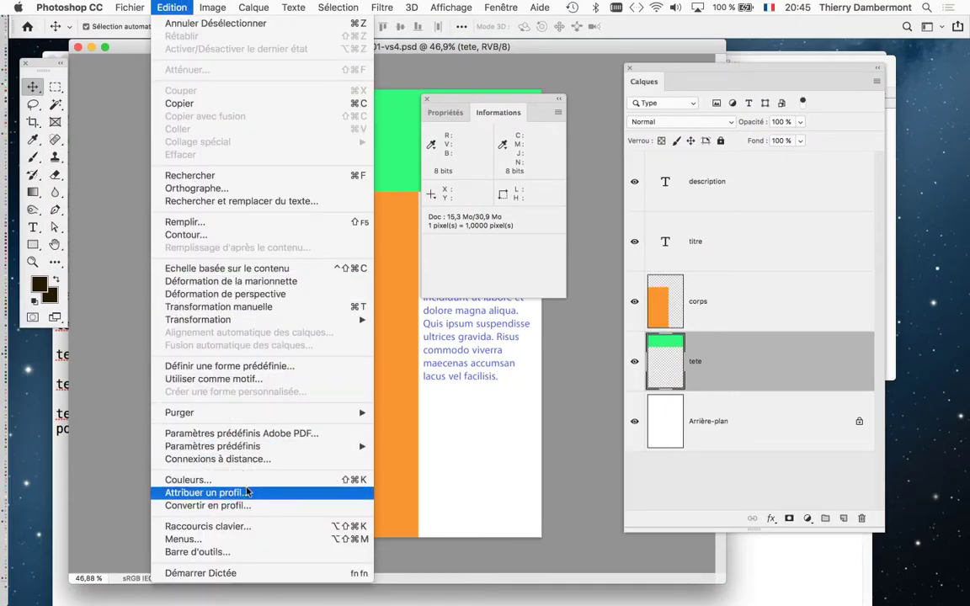
left_click(202, 479)
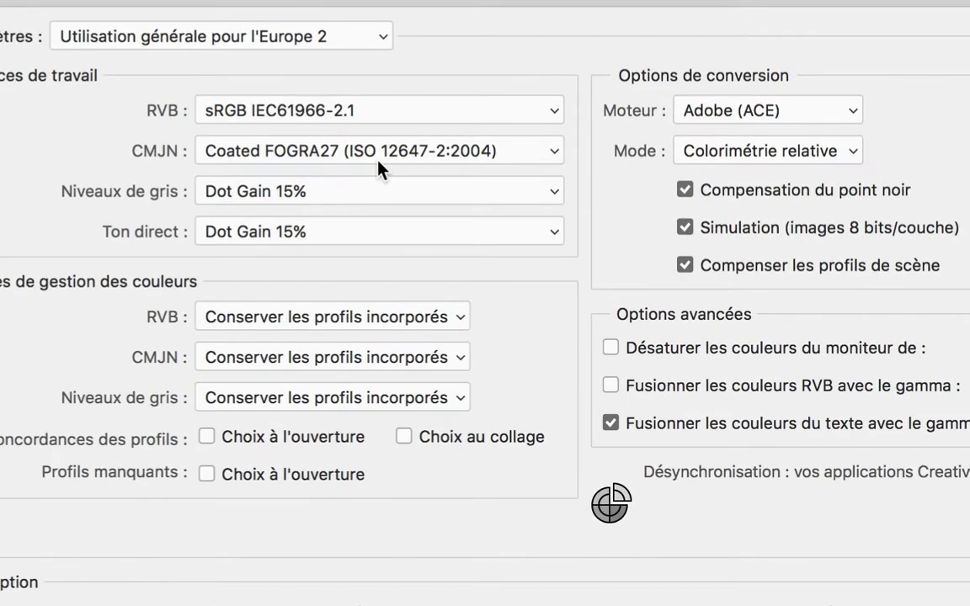
left_click(378, 157)
left_click(378, 171)
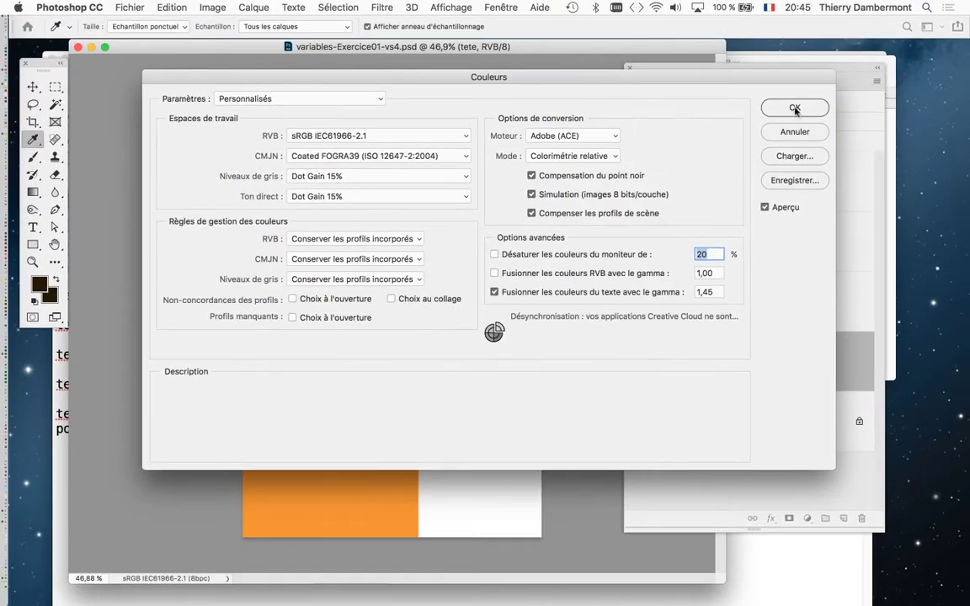
left_click(795, 108)
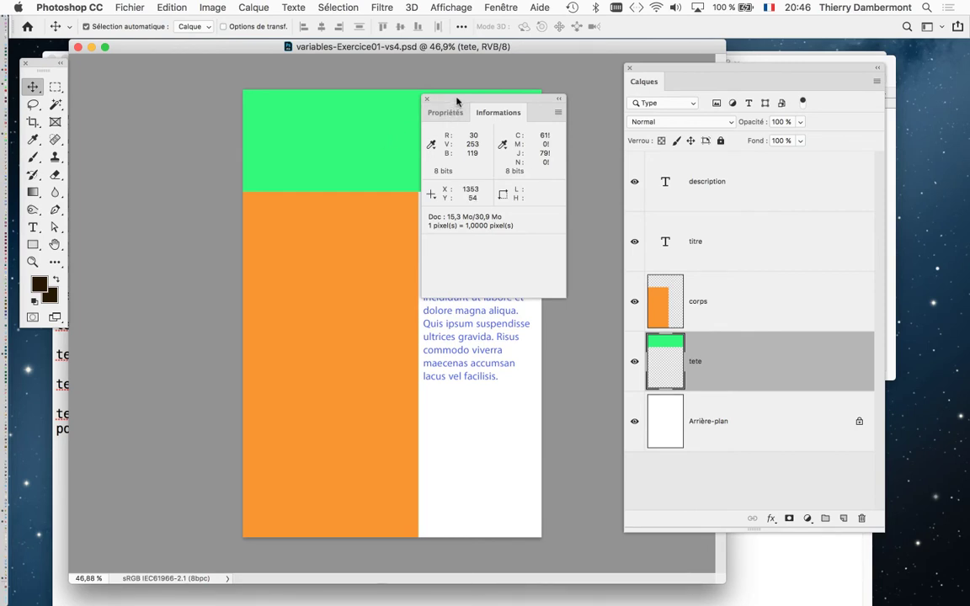
Step: Drag the Informations panel aside to uncover the Le tigre text
mouse_move(451, 100)
left_mouse_down()
mouse_move(182, 86)
mouse_move(152, 95)
left_mouse_up()
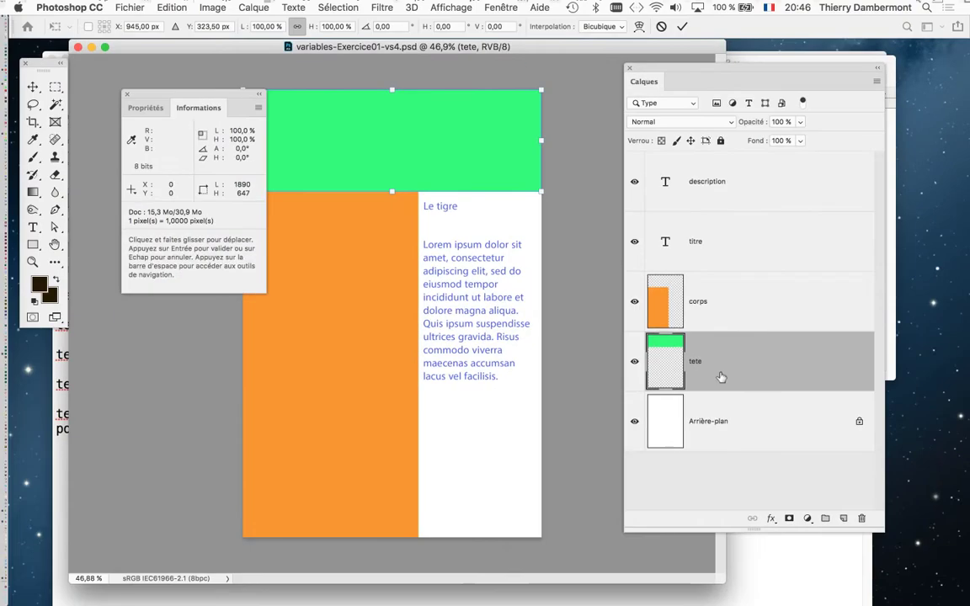
Step: Confirm the tete size reads L 1890 / H 647, then bring the blank TextEdit note forward
mouse_move(203, 94)
left_mouse_down()
mouse_move(653, 111)
mouse_move(165, 95)
left_mouse_up()
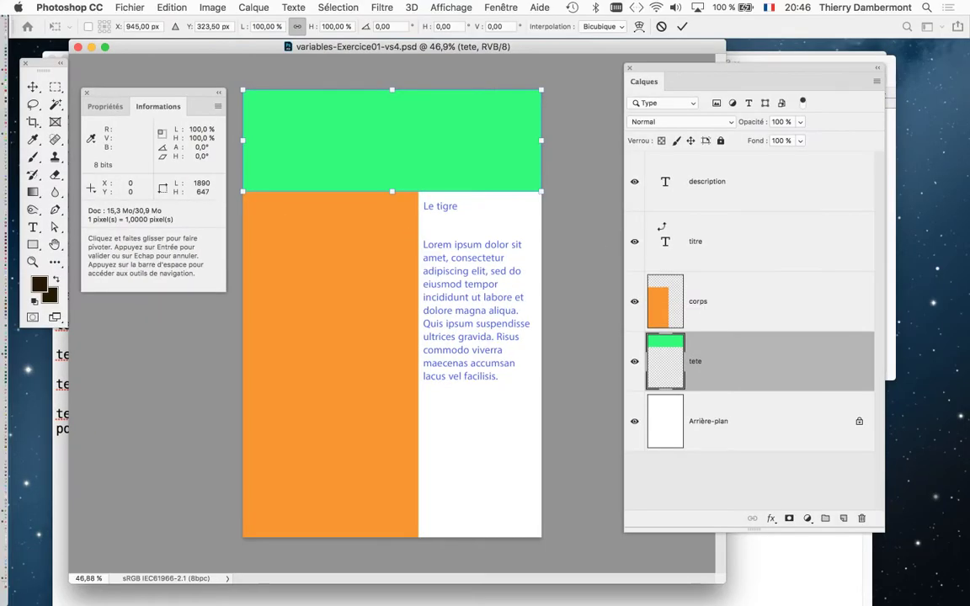
key("super+Tab")
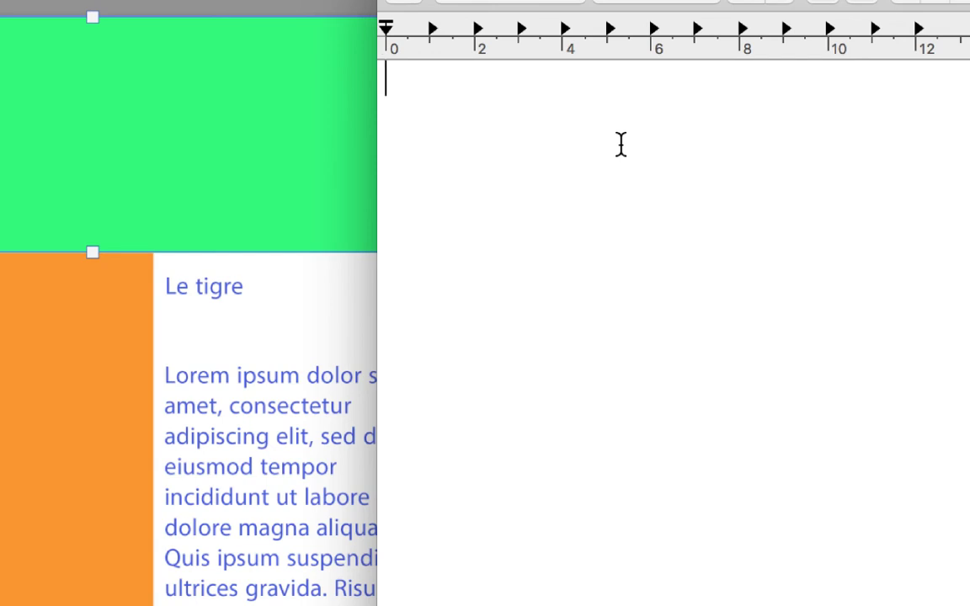
Step: Type 'tete : L 1890 H 647' in the note, checking values against Photoshop's Info panel
type("tete ")
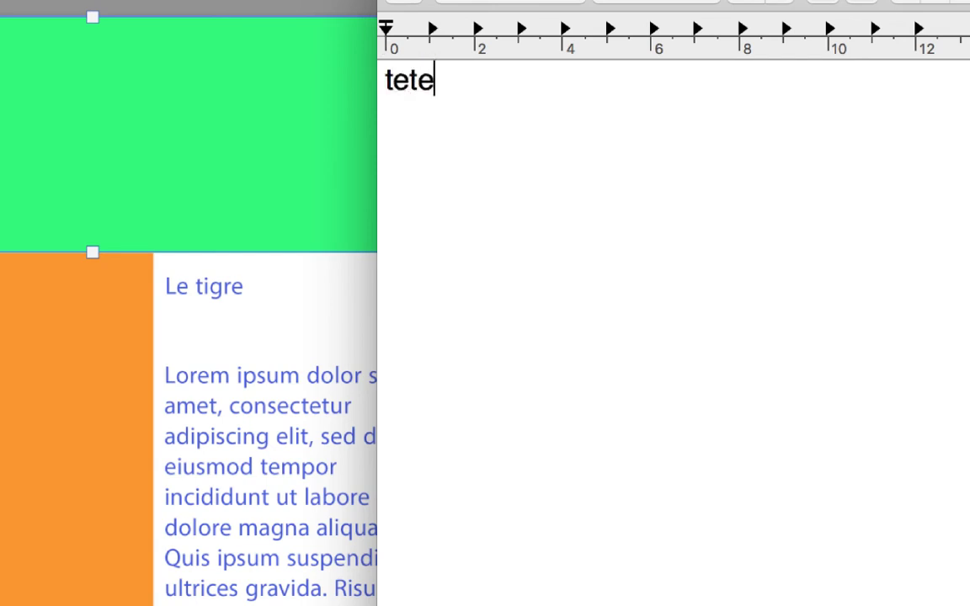
type(":")
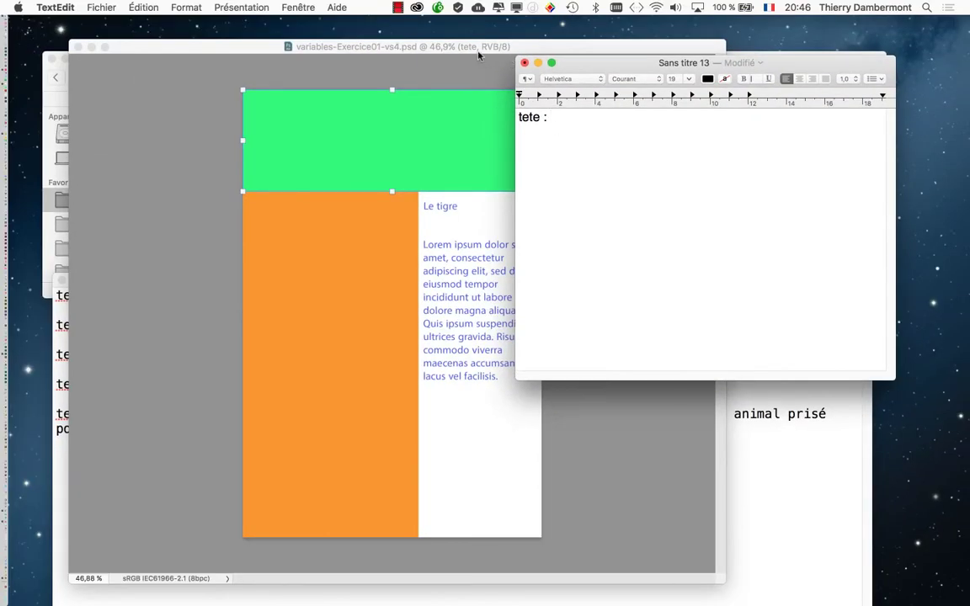
left_click(278, 155)
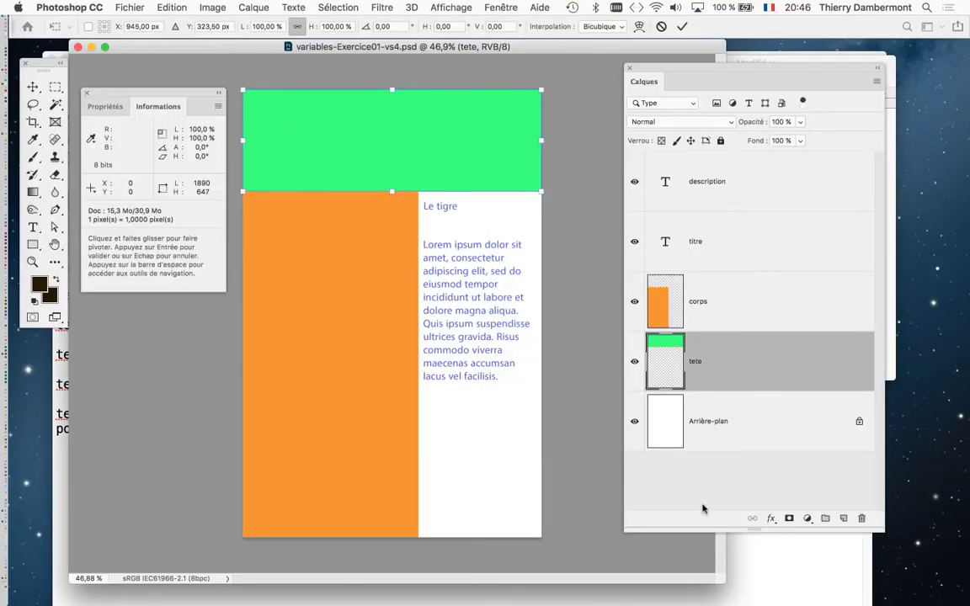
key("super+Tab")
type("1")
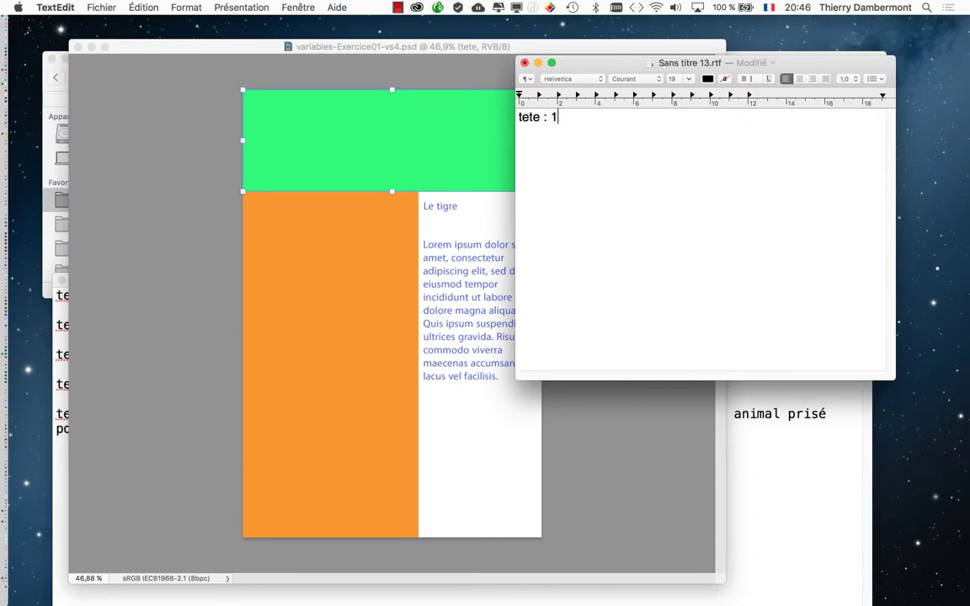
type("890 64")
type("7")
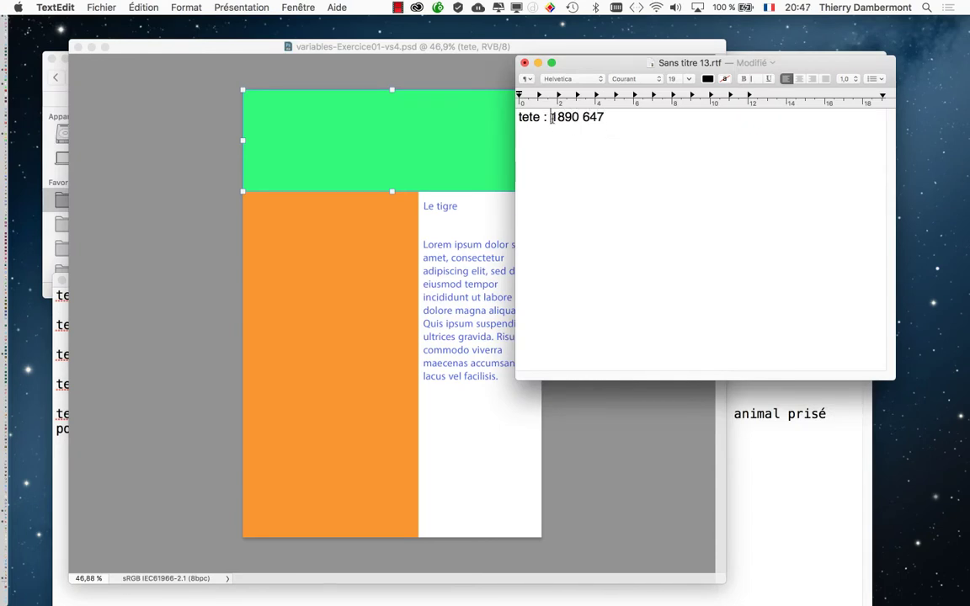
left_click(551, 117)
type("L ")
type("H")
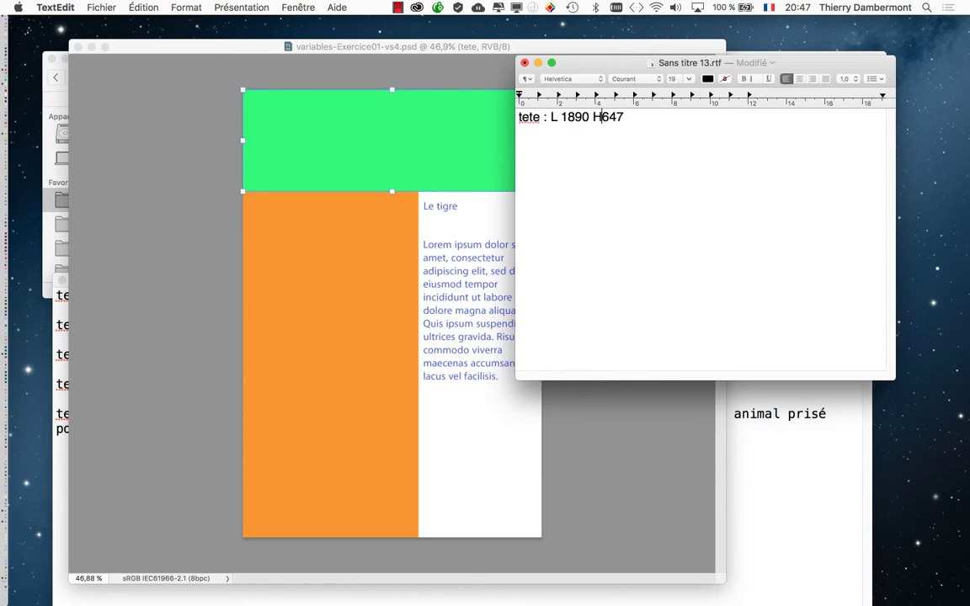
left_click(430, 48)
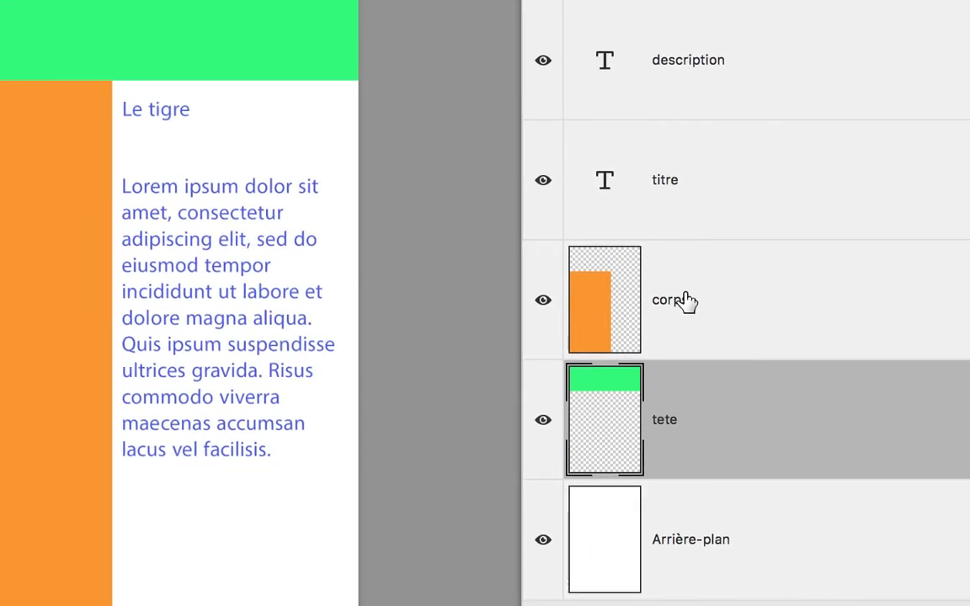
Step: Free-transform the corps layer to read its 1111 × 2189 px size, then return to TextEdit
left_click(686, 301)
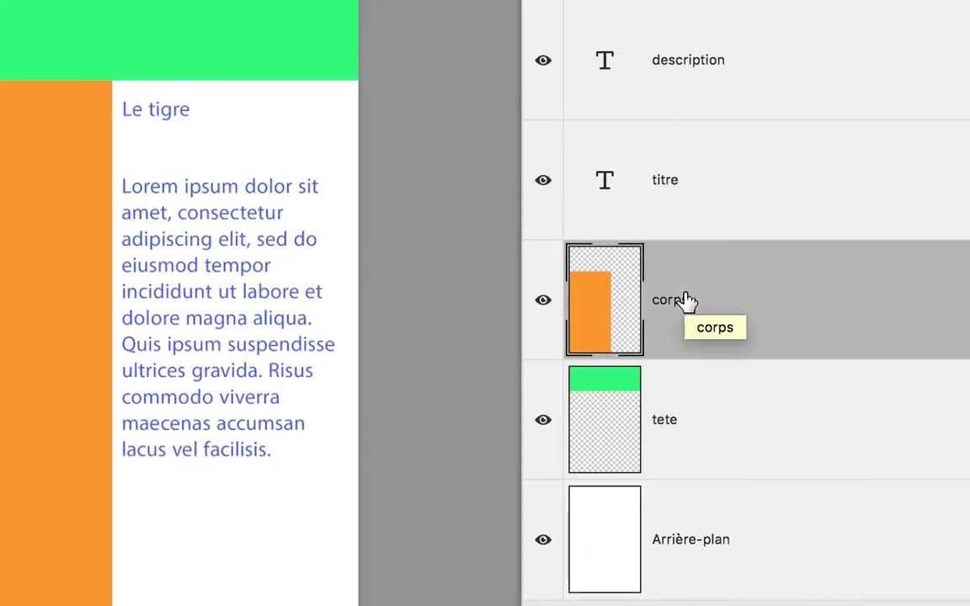
key("ctrl+t")
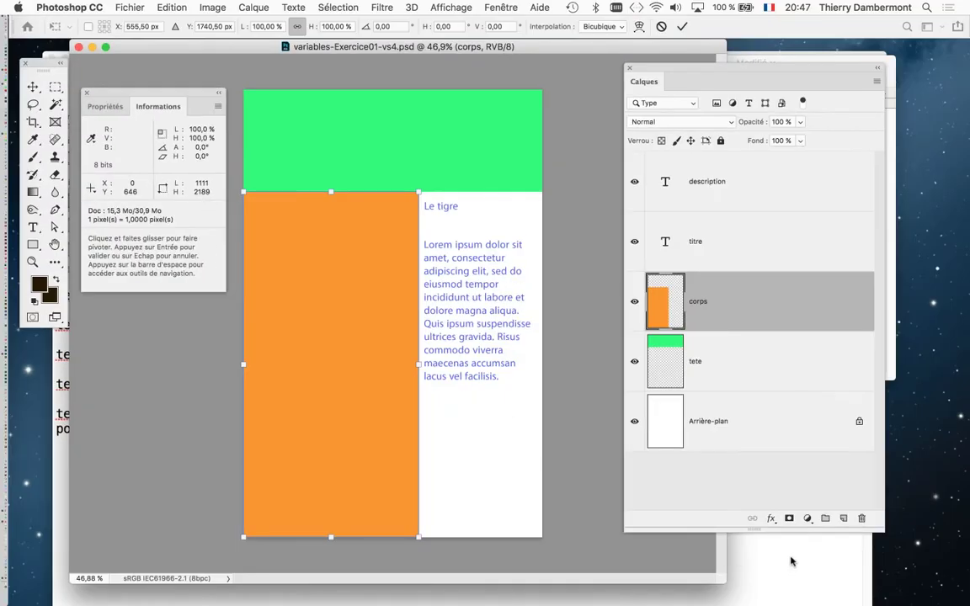
key("super+Tab")
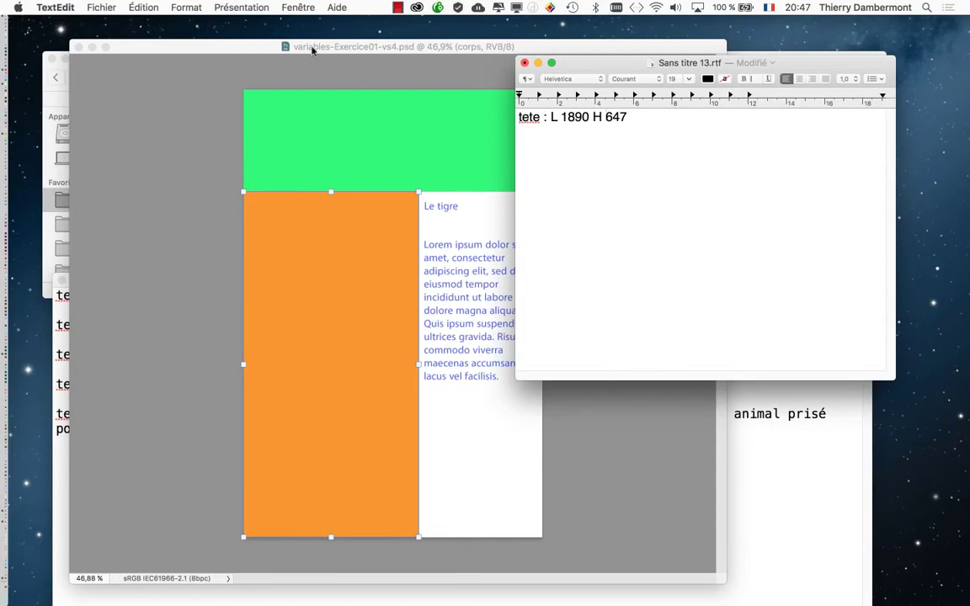
Step: Add the line 'corps : L 1111 H 2189' below the tete line, checking Photoshop's readout
left_click(641, 117)
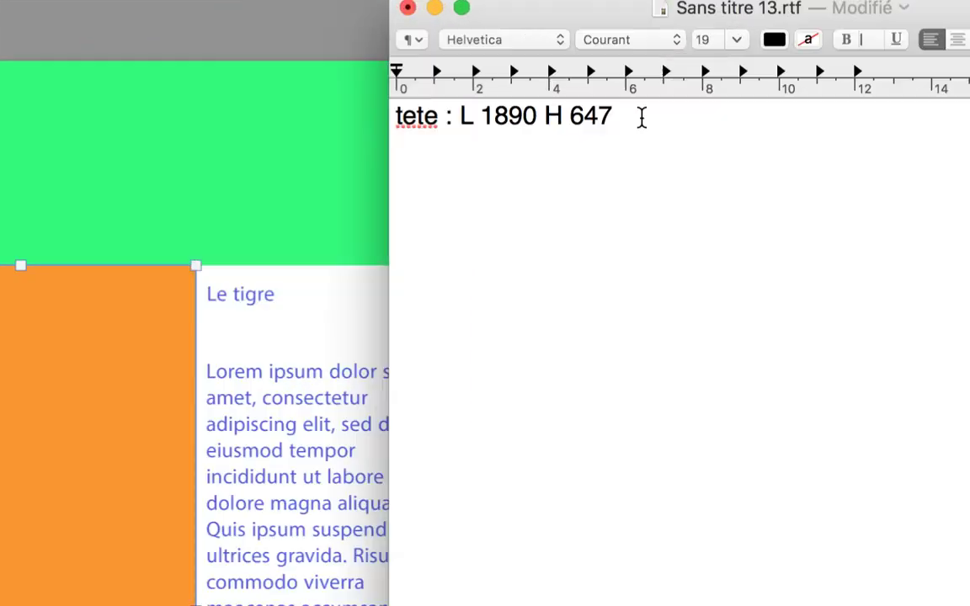
key("Return")
key("Return")
type("corps ")
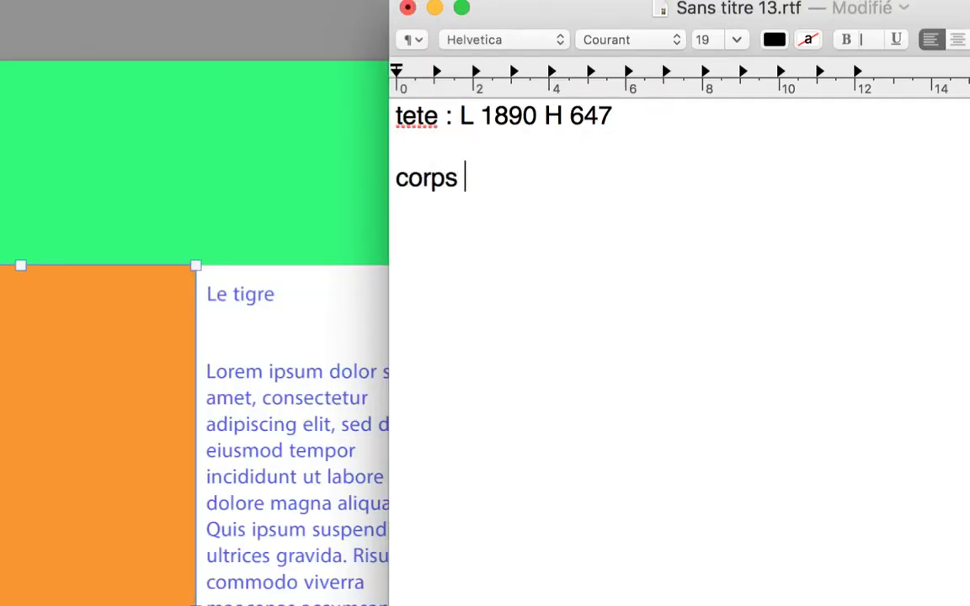
type(": L")
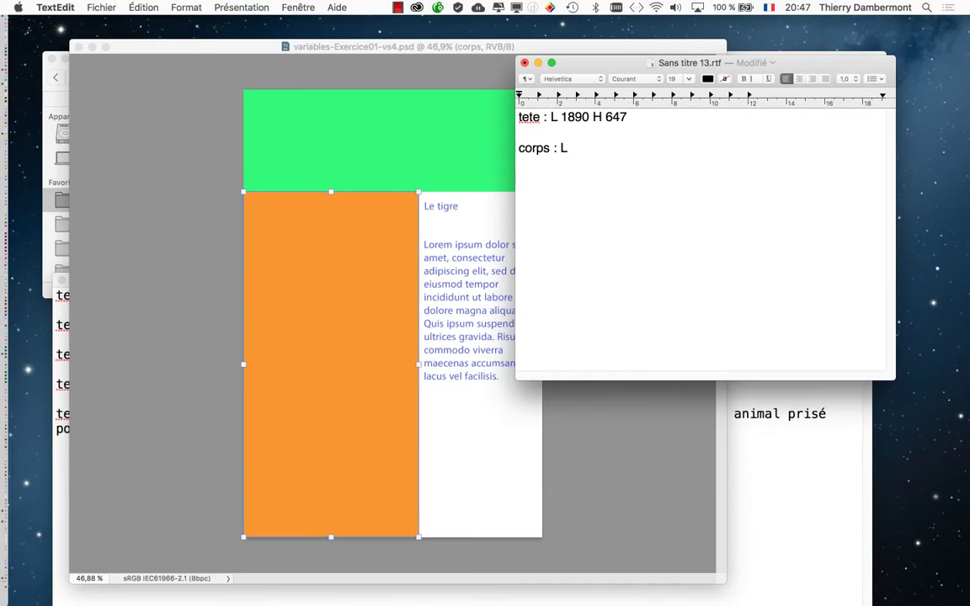
key("super+Tab")
key("super+Tab")
type("1111")
type(" H")
left_click(235, 54)
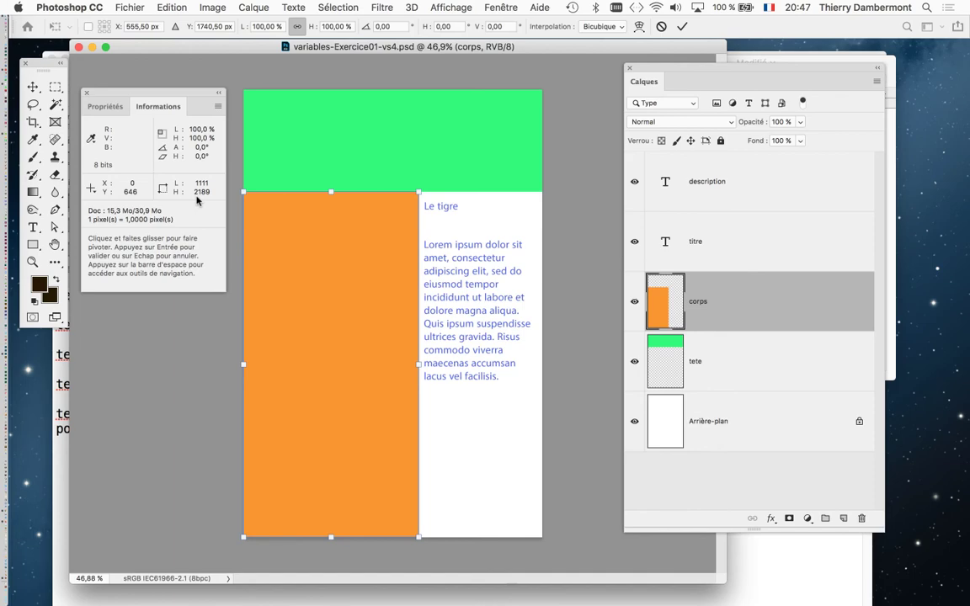
key("super+Tab")
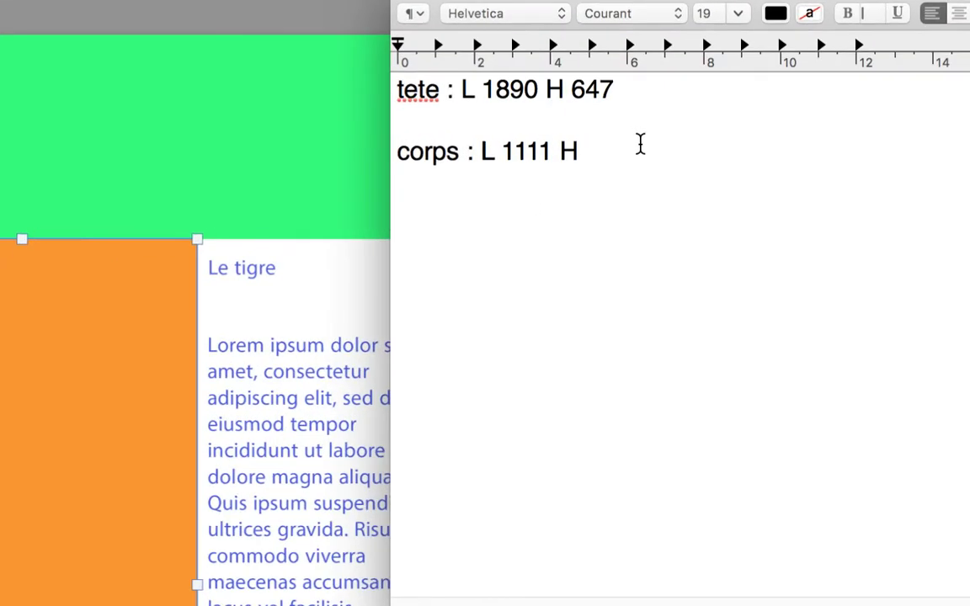
type("2189")
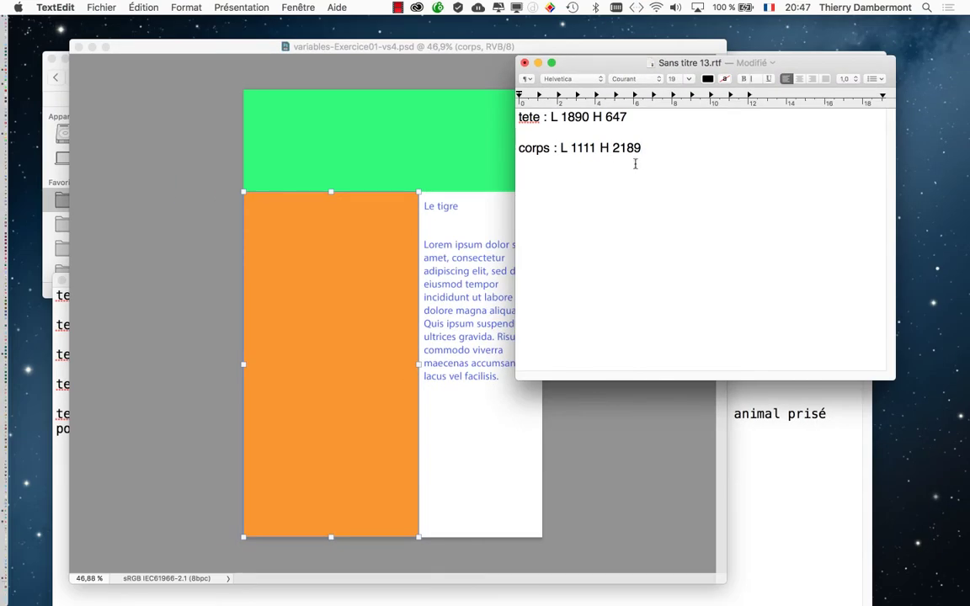
Step: Select all the note's text and enlarge it to 24 points
key("super+a")
key("super+plus")
key("super+plus")
key("super+plus")
key("super+plus")
key("super+plus")
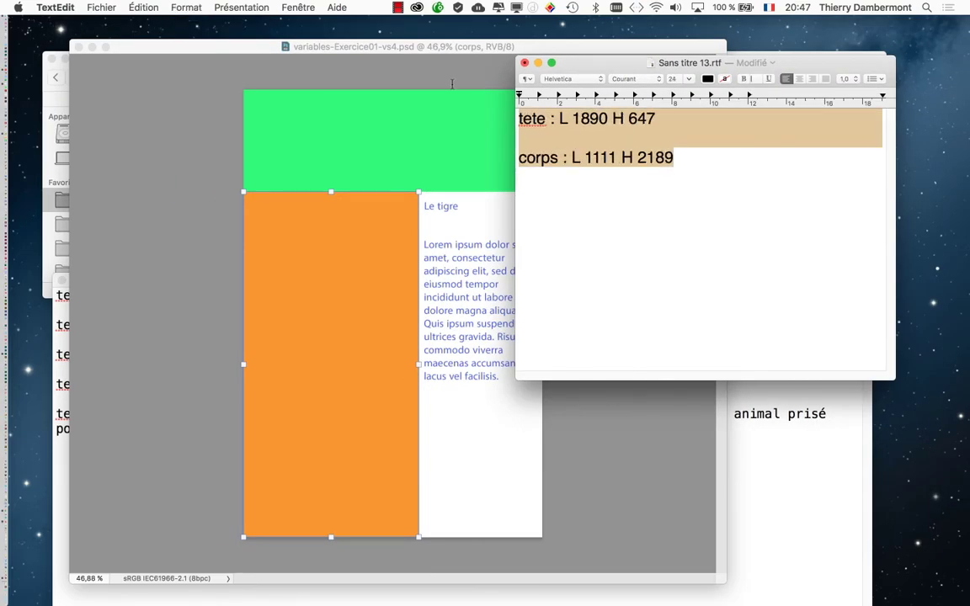
key("super+plus")
key("super+plus")
key("super+plus")
Step: Save the note as 'dimensions des zones images.rtf' in the variables PS (janvier 2020) folder
left_click(101, 7)
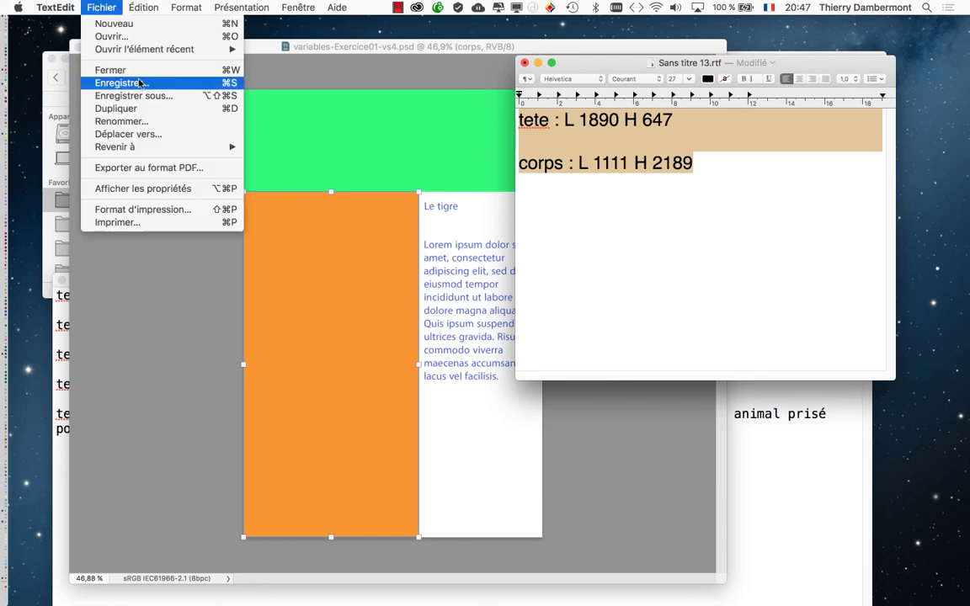
left_click(139, 94)
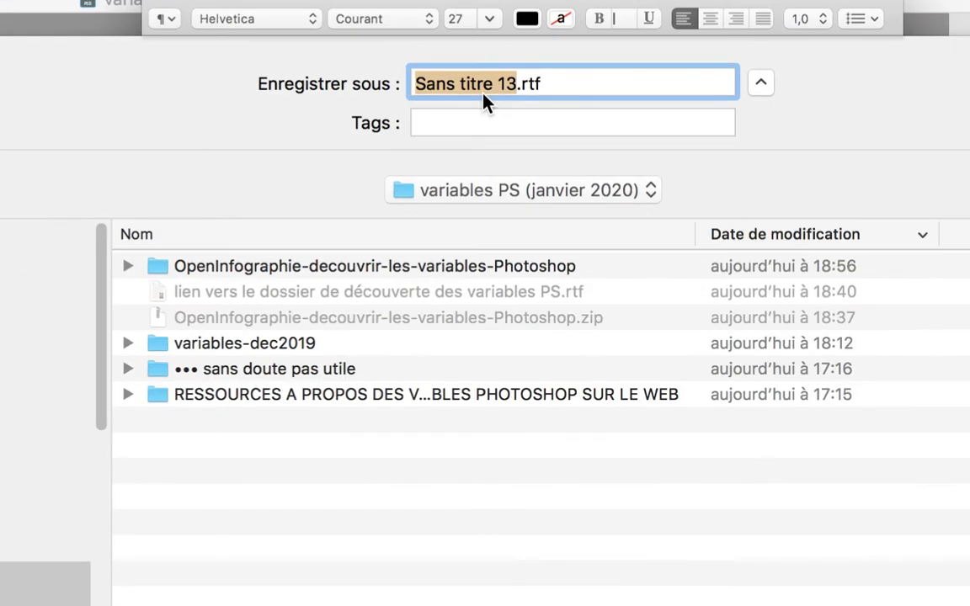
type("dimensions de")
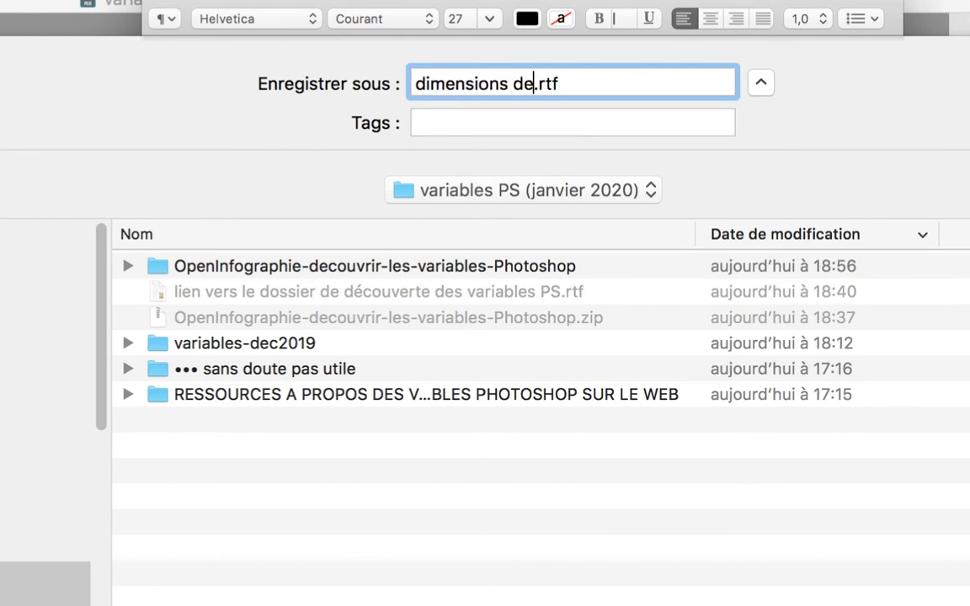
type("s zones images")
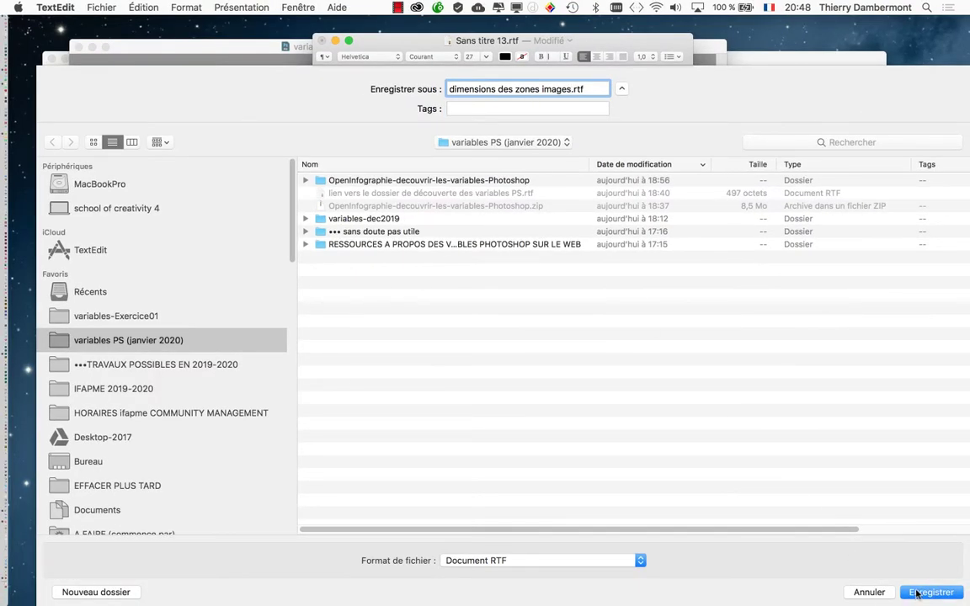
left_click(918, 592)
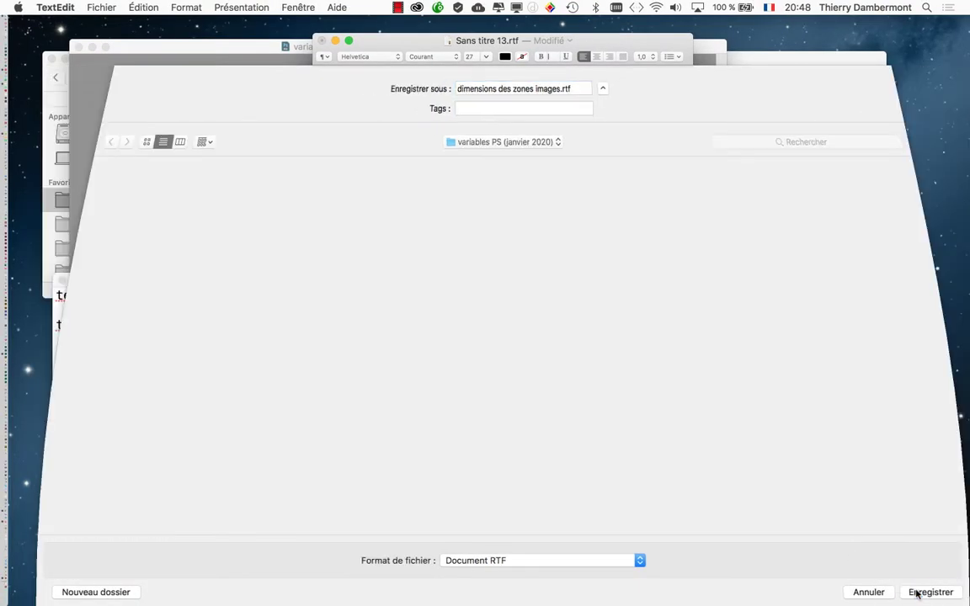
left_click(683, 210)
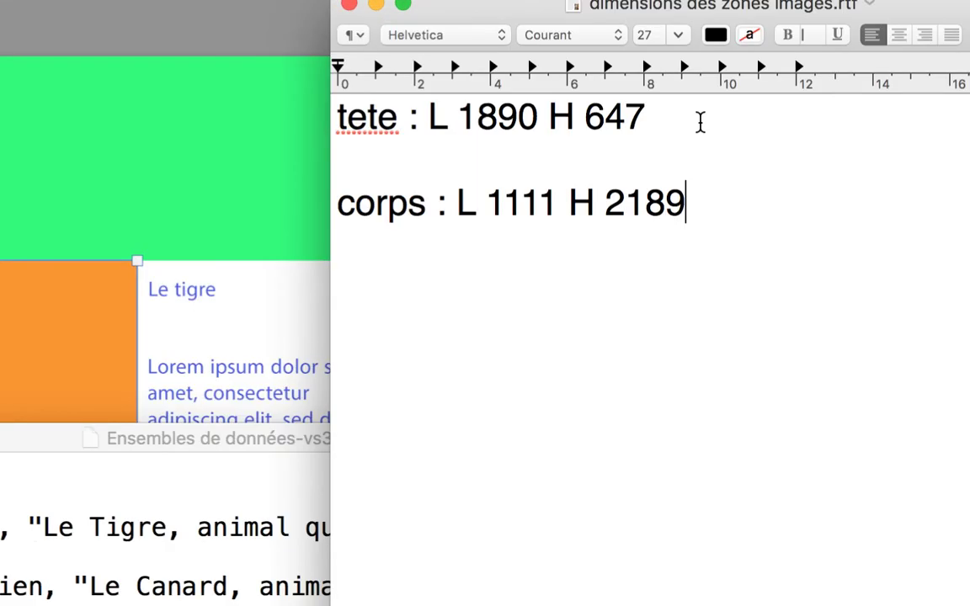
left_click(700, 122)
triple_click(700, 122)
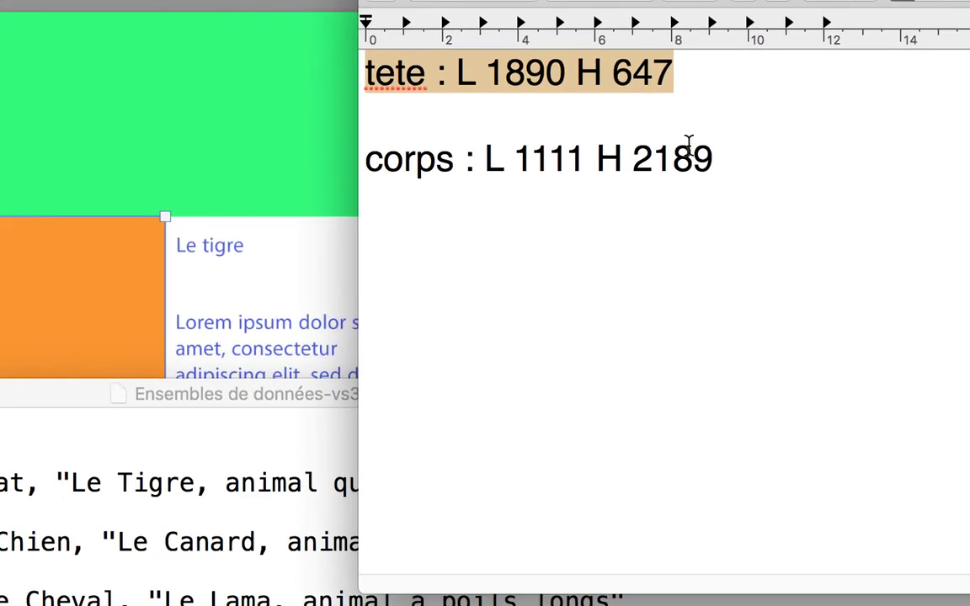
left_click_drag(760, 234, 360, 243)
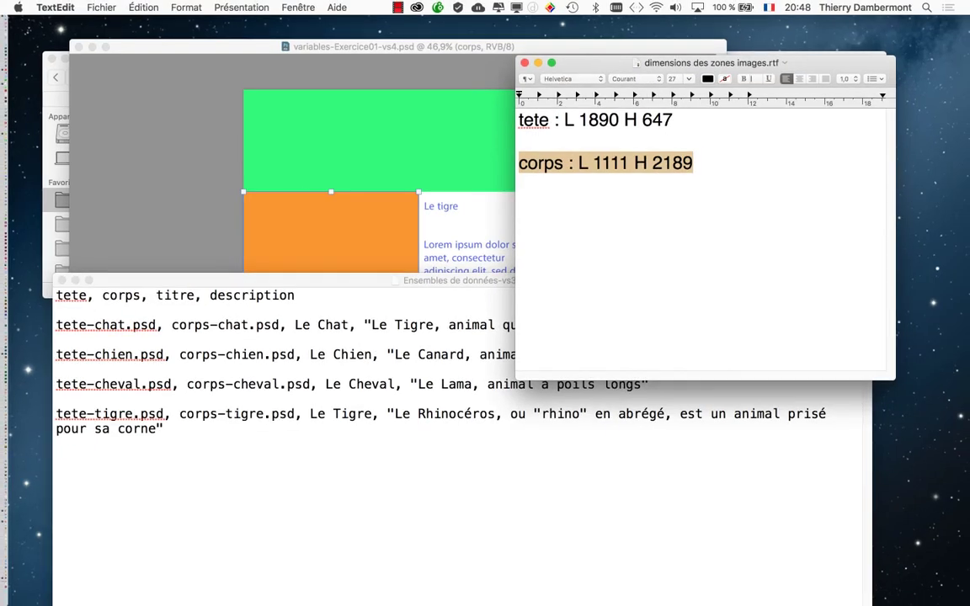
key("Right")
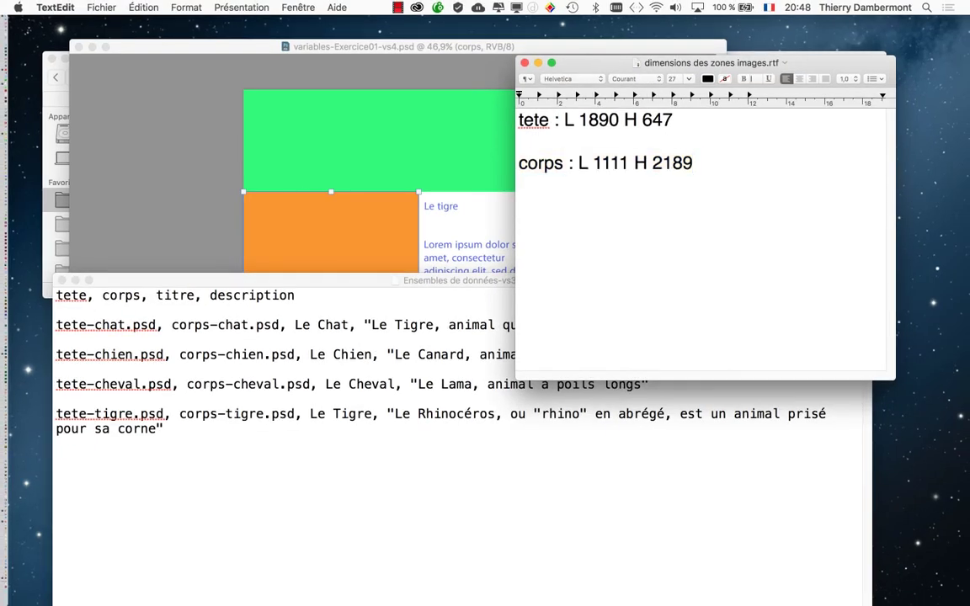